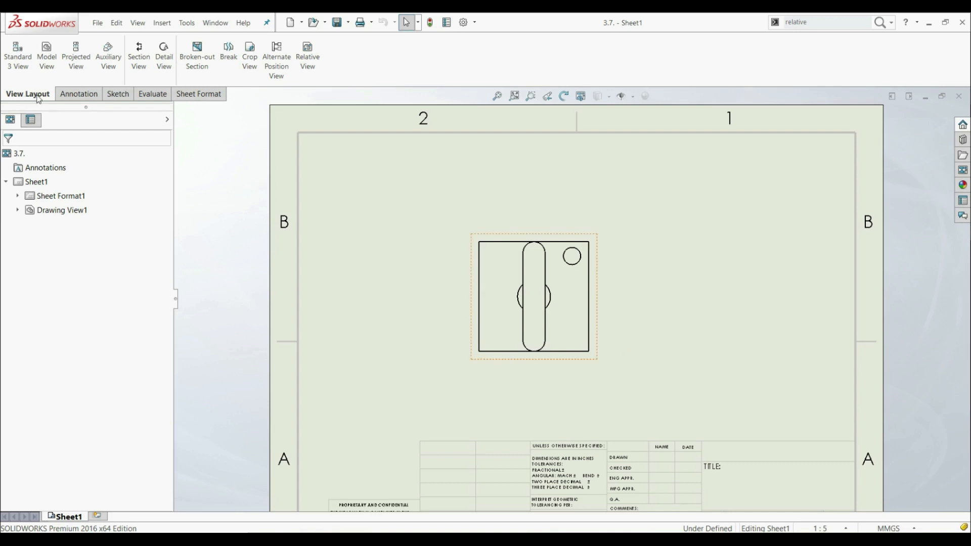
Add an alternate position view to the drawing view using the existing configuration C.
{"action": "left_click", "coordinate": [275, 69]}
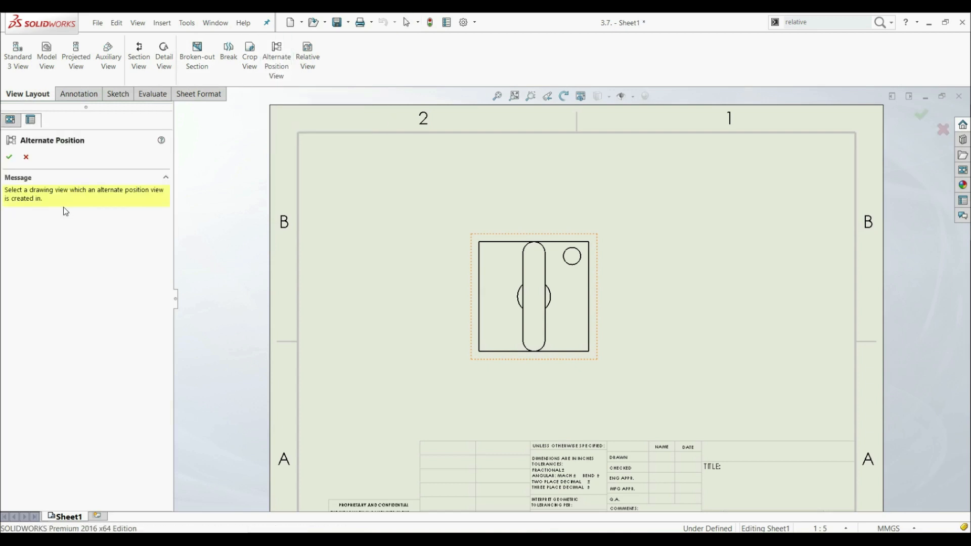
{"action": "left_click", "coordinate": [477, 272]}
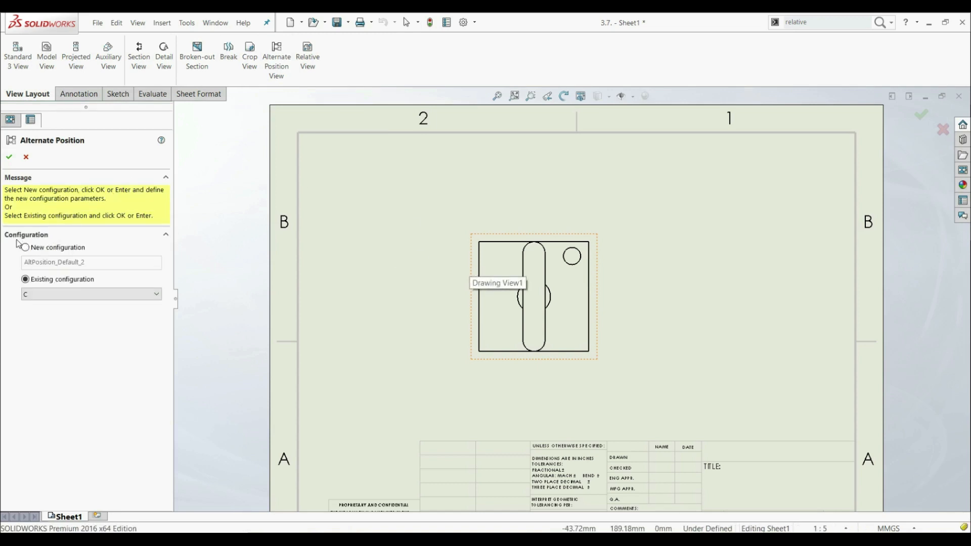
{"action": "left_click", "coordinate": [41, 293]}
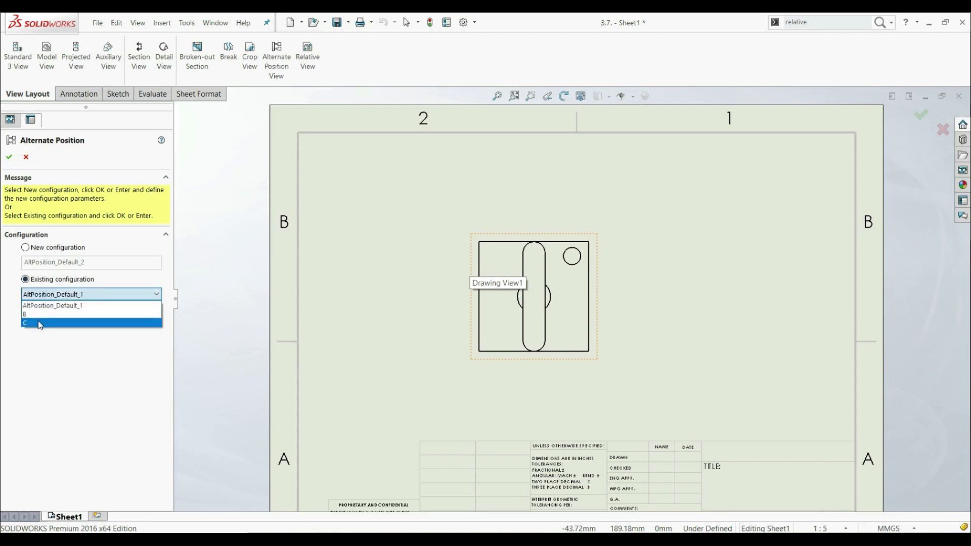
{"action": "left_click", "coordinate": [41, 324]}
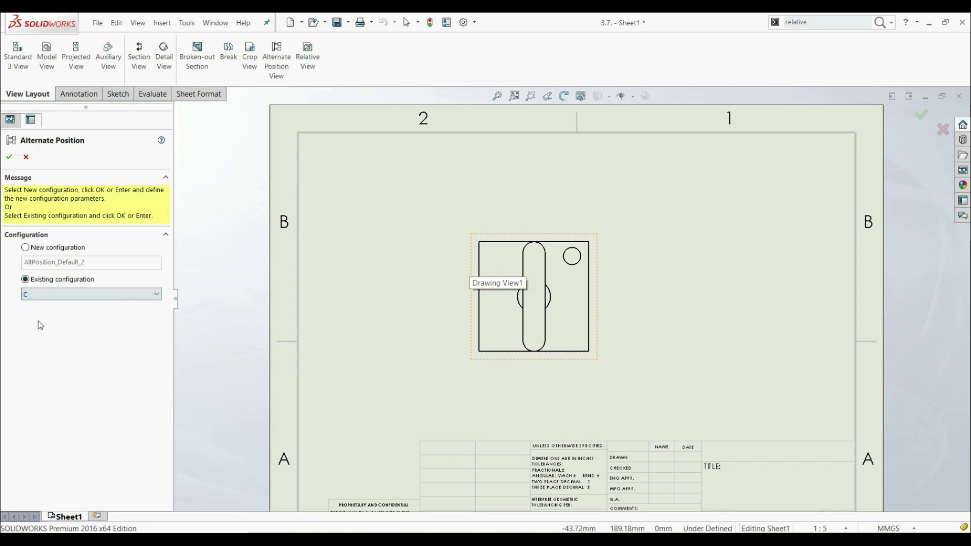
{"action": "left_click", "coordinate": [10, 157]}
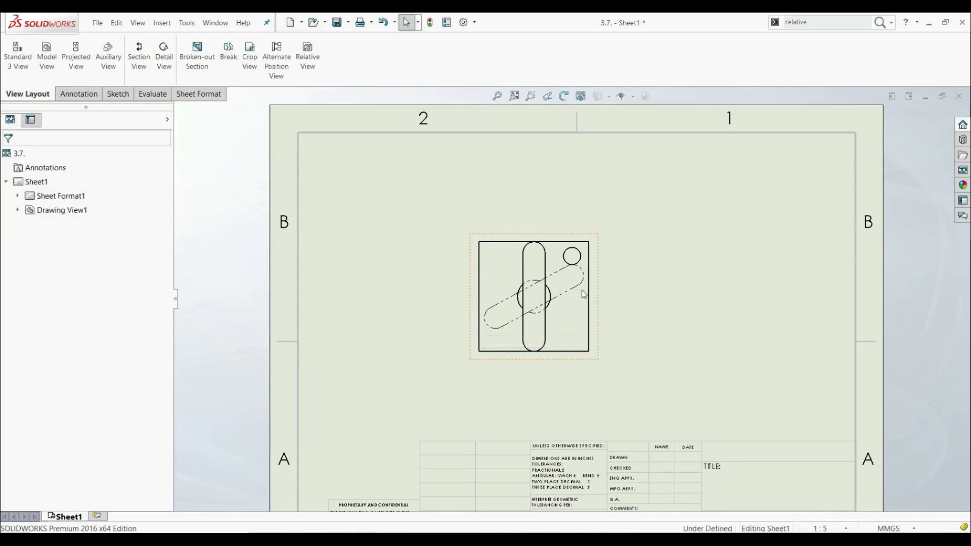
{"action": "scroll", "coordinate": [564, 253], "scroll_direction": "down", "scroll_amount": 4}
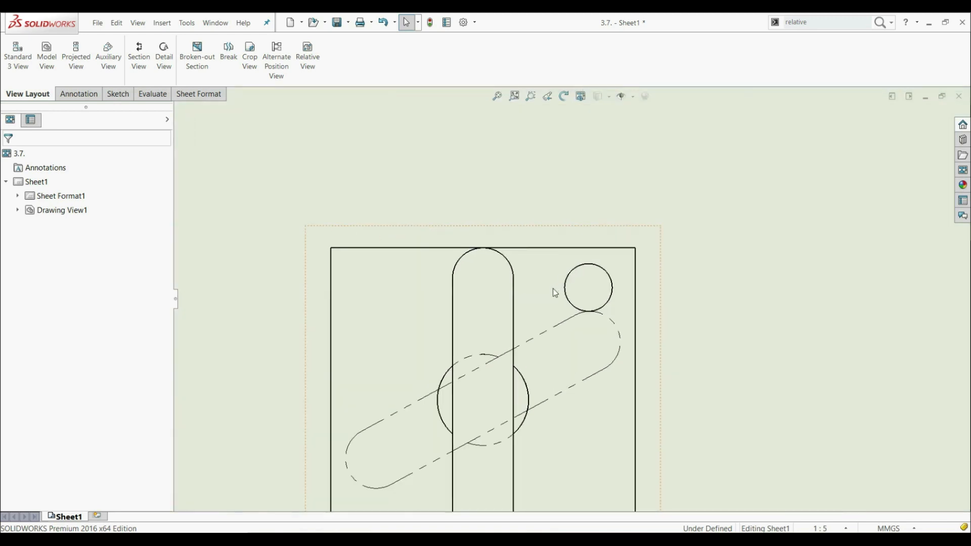
{"action": "scroll", "coordinate": [557, 294], "scroll_direction": "up", "scroll_amount": 1}
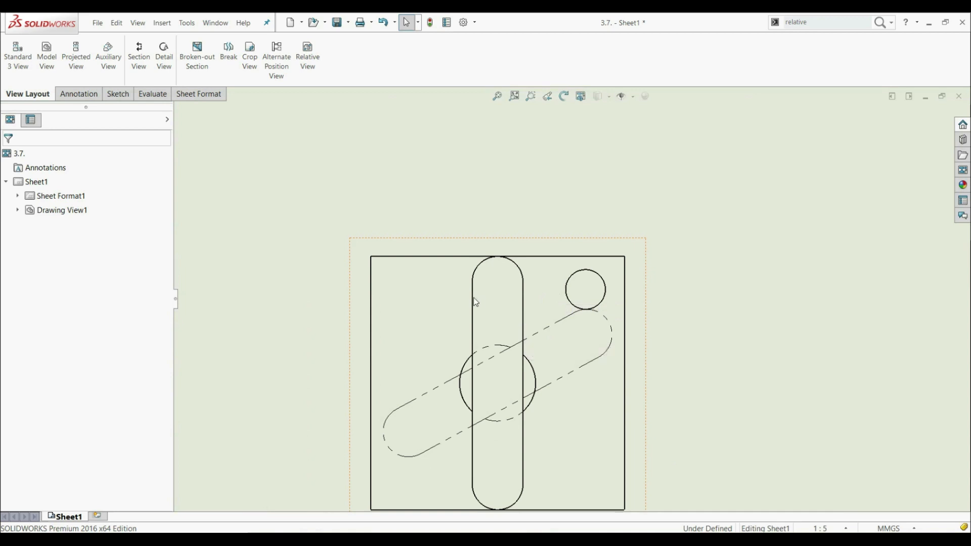
{"action": "scroll", "coordinate": [581, 373], "scroll_direction": "up", "scroll_amount": 2}
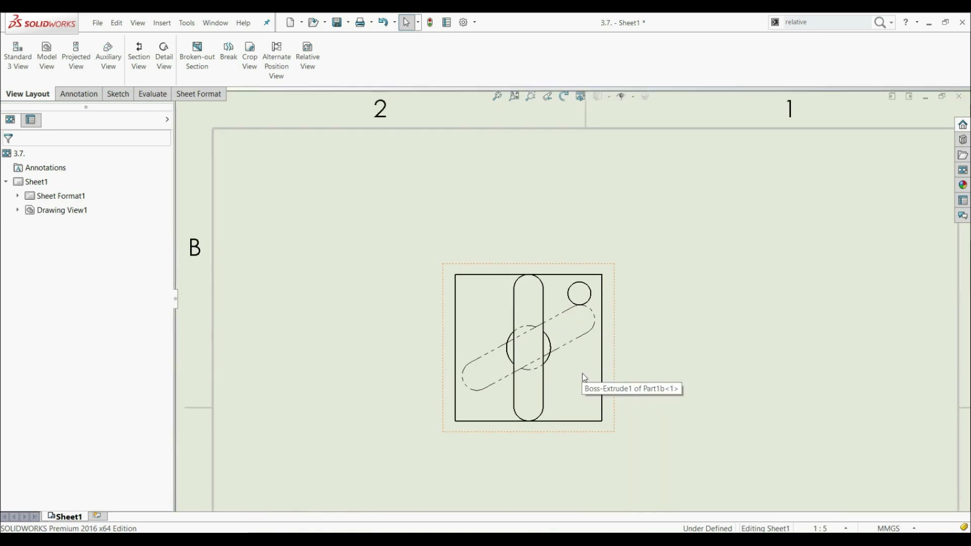
{"action": "left_click", "coordinate": [84, 95]}
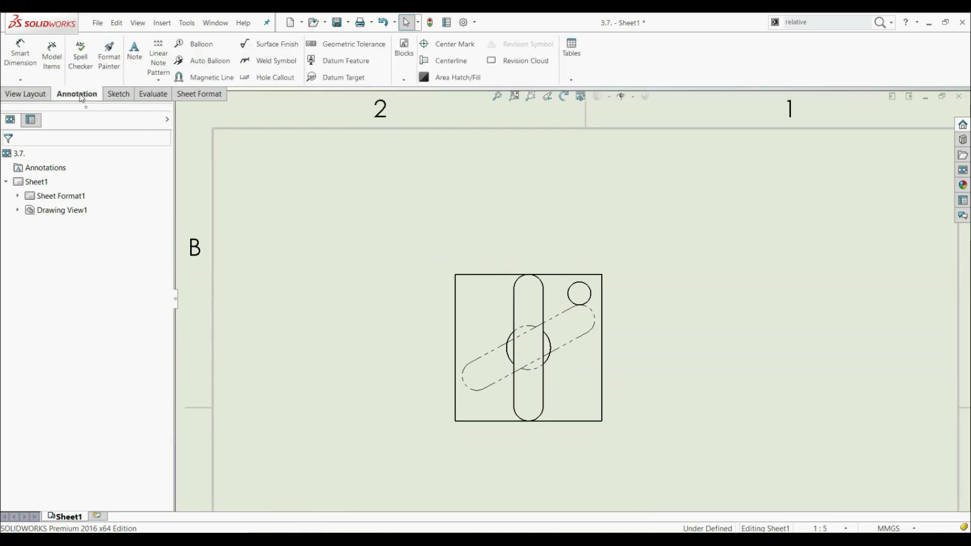
{"action": "left_click", "coordinate": [21, 55]}
{"action": "scroll", "coordinate": [559, 319], "scroll_direction": "down", "scroll_amount": 3}
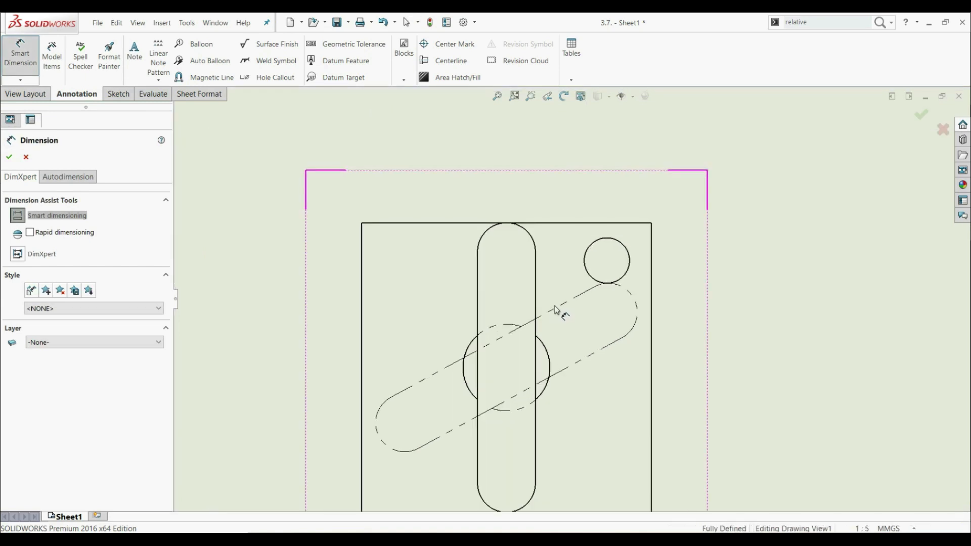
{"action": "left_click", "coordinate": [556, 309]}
{"action": "left_click", "coordinate": [479, 279]}
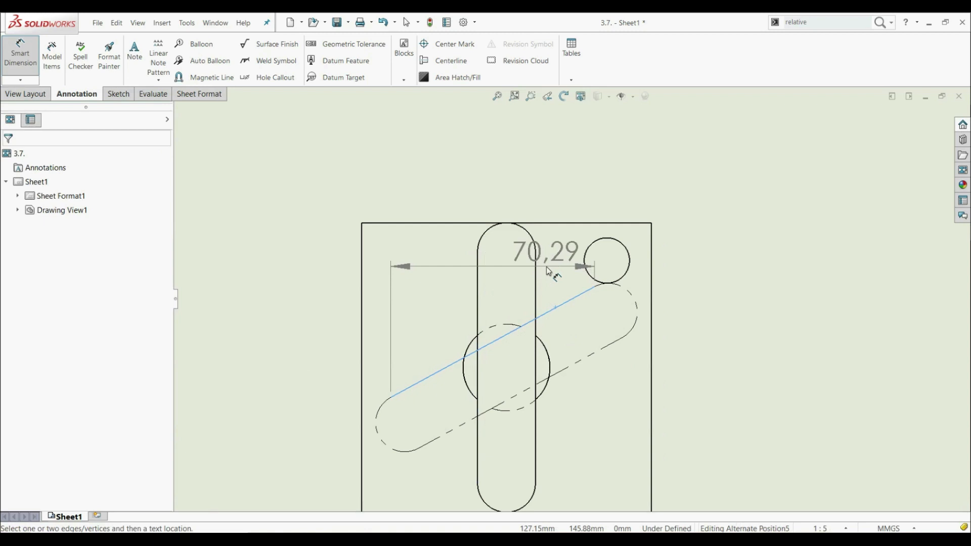
{"action": "key", "text": "Escape"}
{"action": "key", "text": "Escape"}
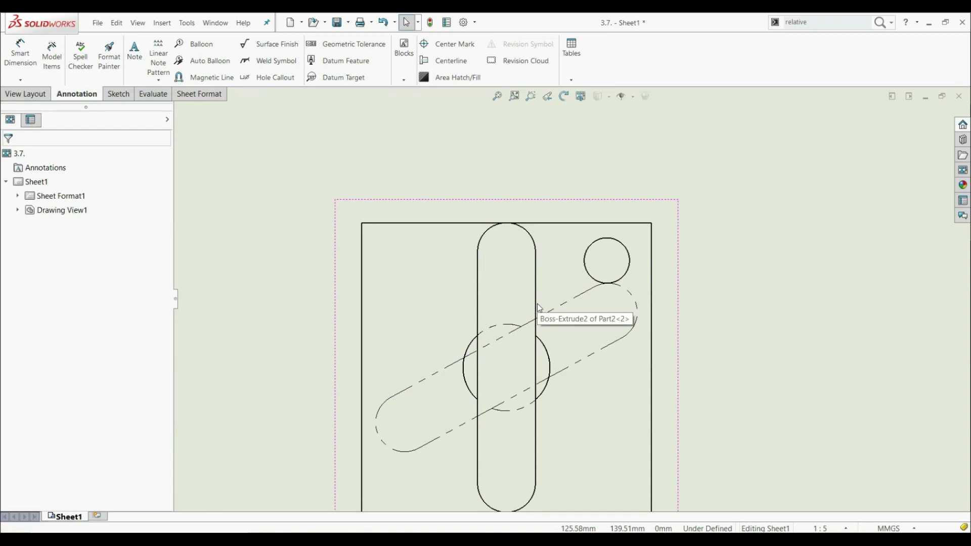
Sketch a centerline about 40 mm long along the upper edge of the slanted phantom arm, starting at its upper end.
{"action": "left_click", "coordinate": [116, 95]}
{"action": "left_click", "coordinate": [61, 44]}
{"action": "left_click", "coordinate": [66, 69]}
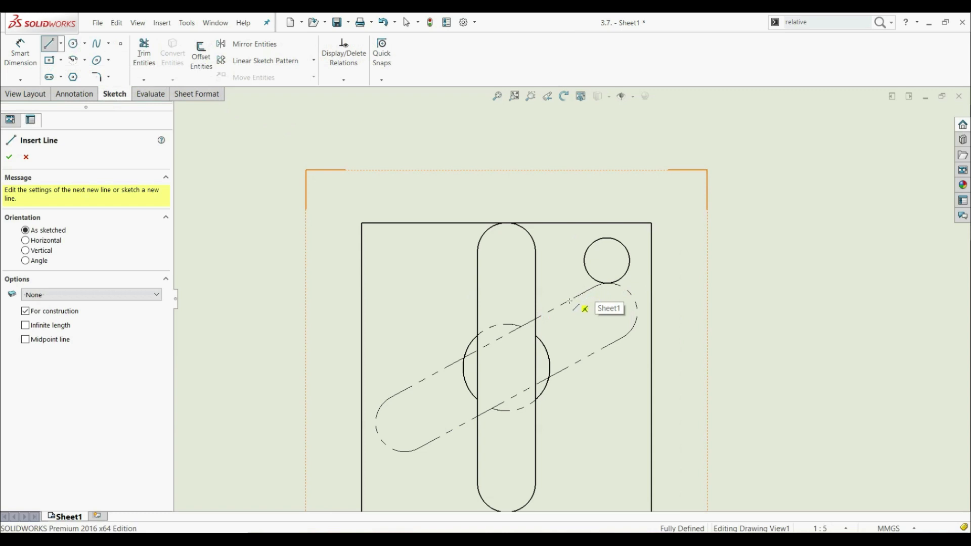
{"action": "left_click", "coordinate": [601, 286]}
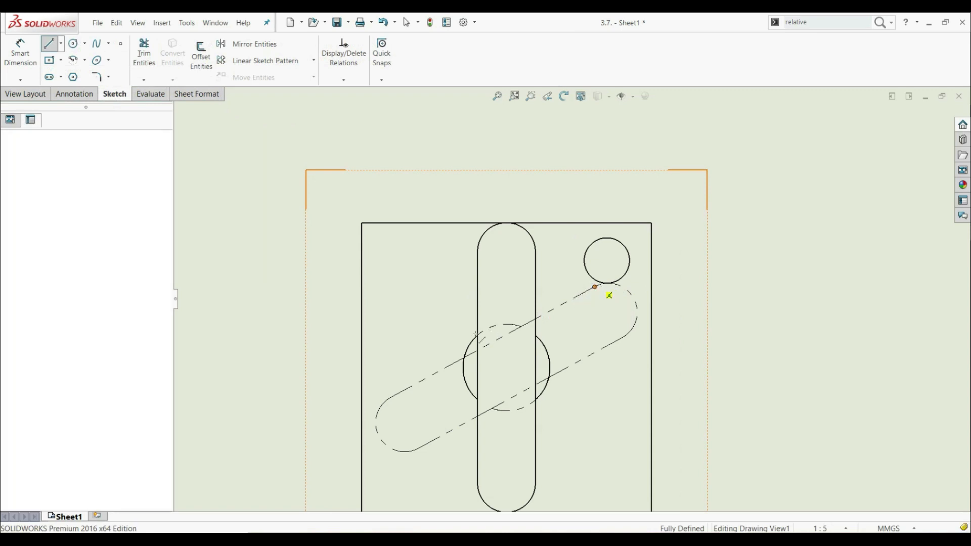
{"action": "left_click", "coordinate": [509, 346]}
{"action": "key", "text": "Escape"}
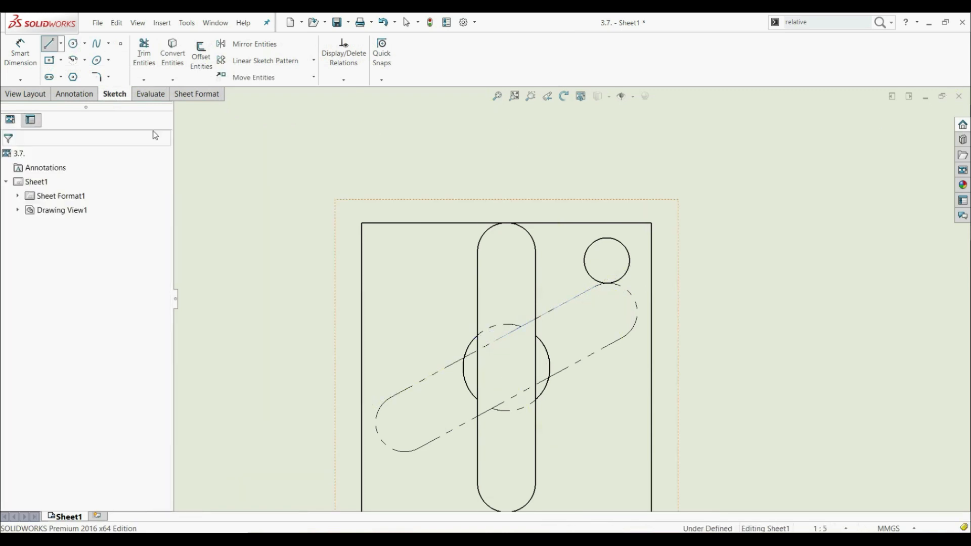
Sketch a vertical centerline about 40 mm long down the left edge of the upright arm, starting at its upper end.
{"action": "left_click", "coordinate": [62, 44]}
{"action": "left_click", "coordinate": [72, 71]}
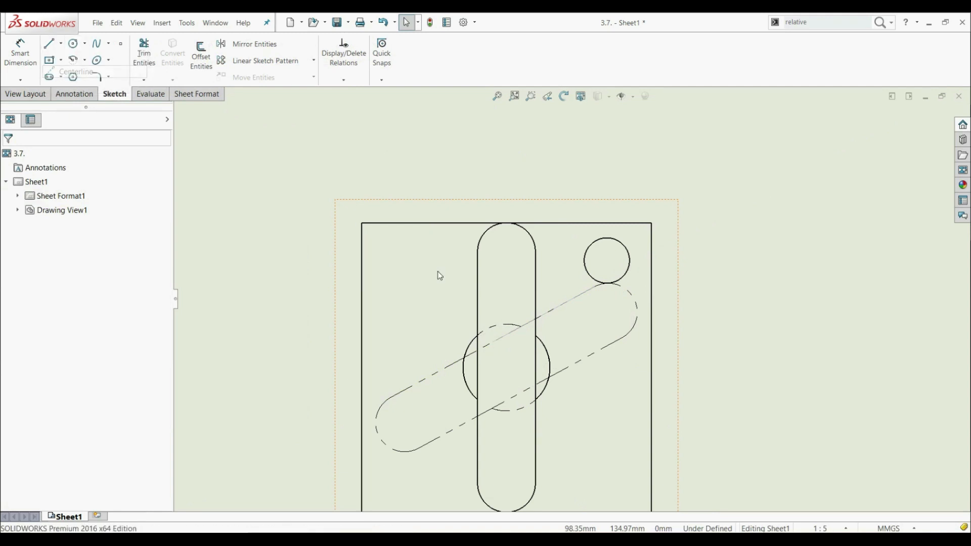
{"action": "left_click", "coordinate": [478, 252]}
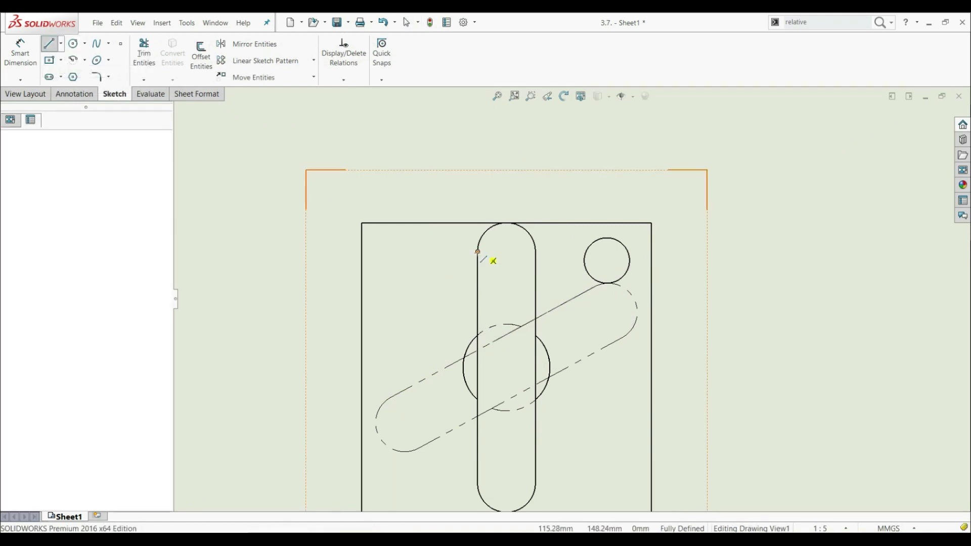
{"action": "left_click", "coordinate": [494, 373]}
{"action": "key", "text": "Escape"}
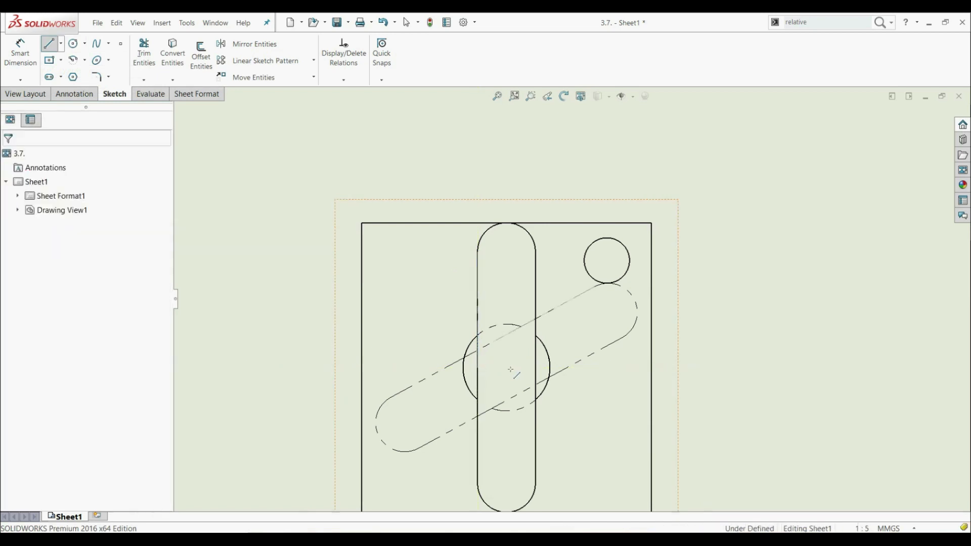
Dimension the angle between the two centerlines and place the dimension above the drawing view.
{"action": "left_click", "coordinate": [21, 55]}
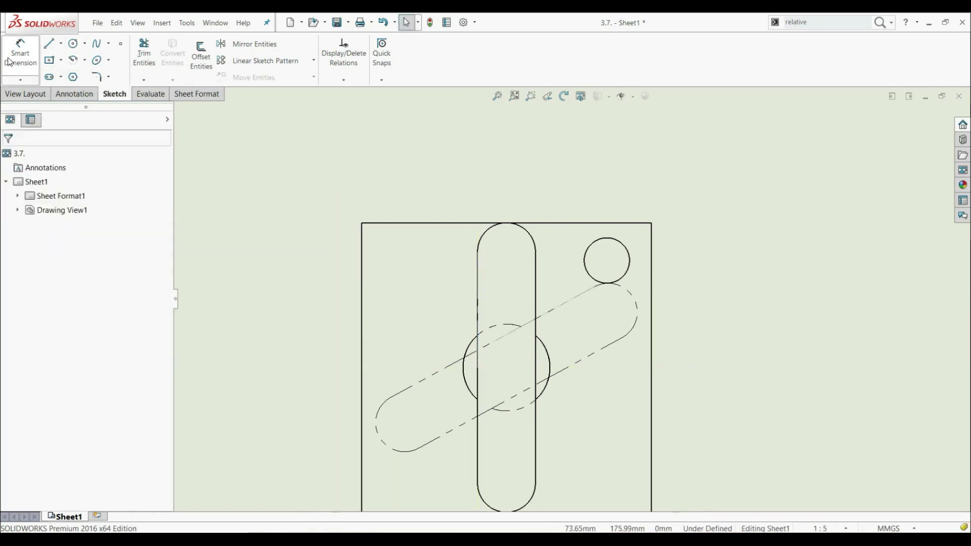
{"action": "left_click", "coordinate": [561, 307]}
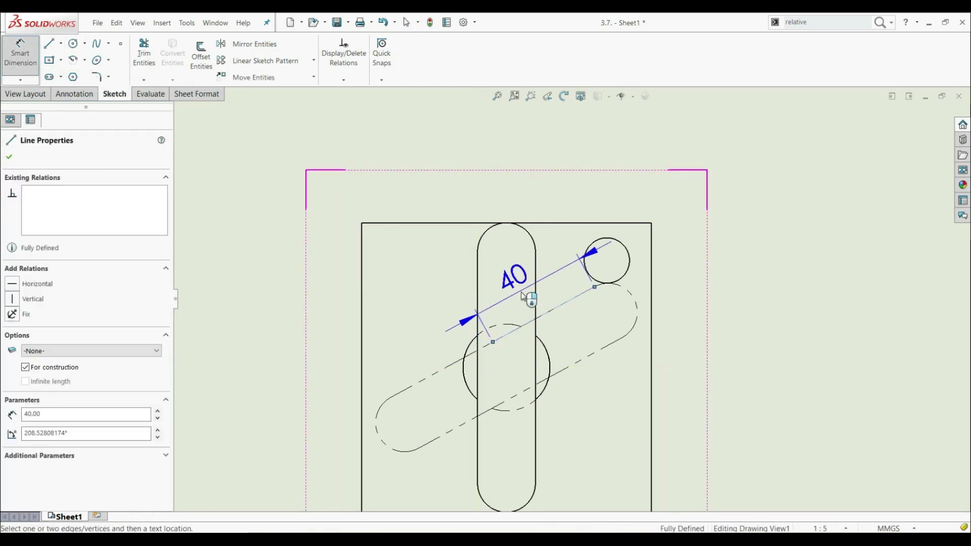
{"action": "left_click", "coordinate": [478, 285]}
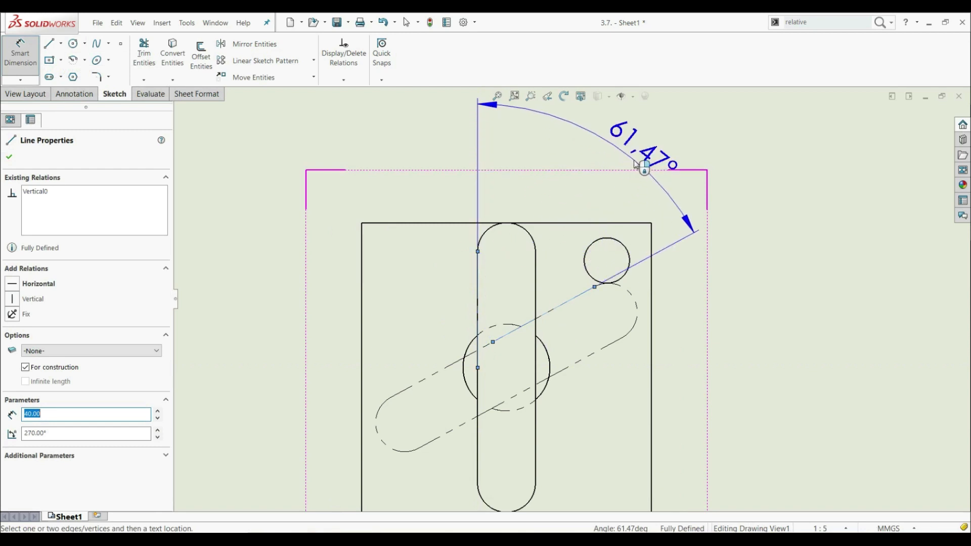
{"action": "left_click", "coordinate": [636, 165]}
{"action": "left_click", "coordinate": [578, 290]}
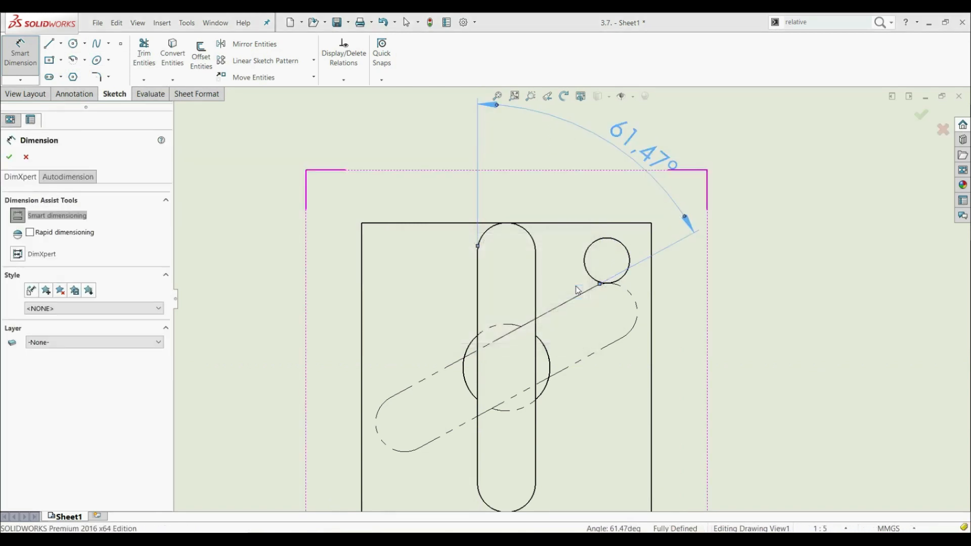
{"action": "left_click", "coordinate": [9, 157]}
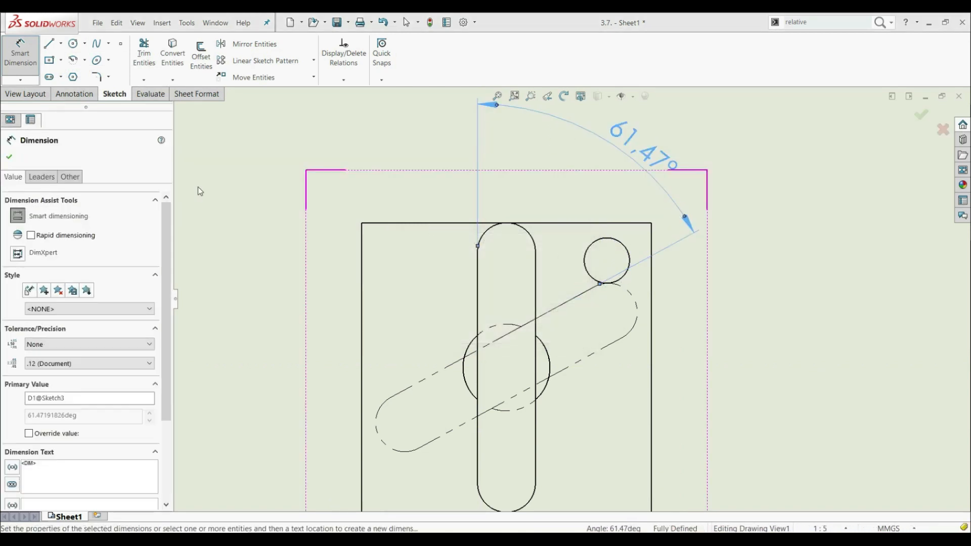
{"action": "left_click", "coordinate": [10, 159]}
{"action": "scroll", "coordinate": [642, 302], "scroll_direction": "up", "scroll_amount": 4}
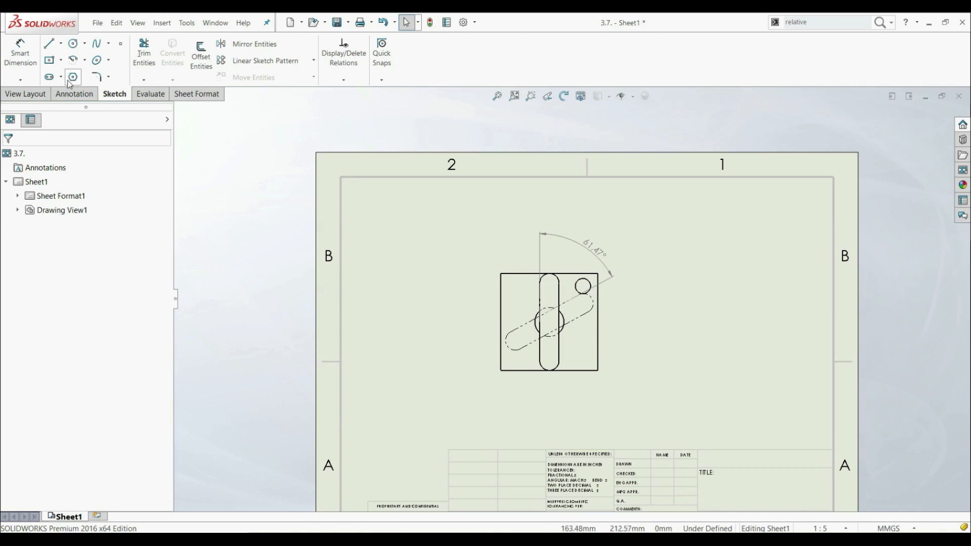
Start another alternate position view on the same drawing view with a new configuration named D.
{"action": "left_click", "coordinate": [30, 94]}
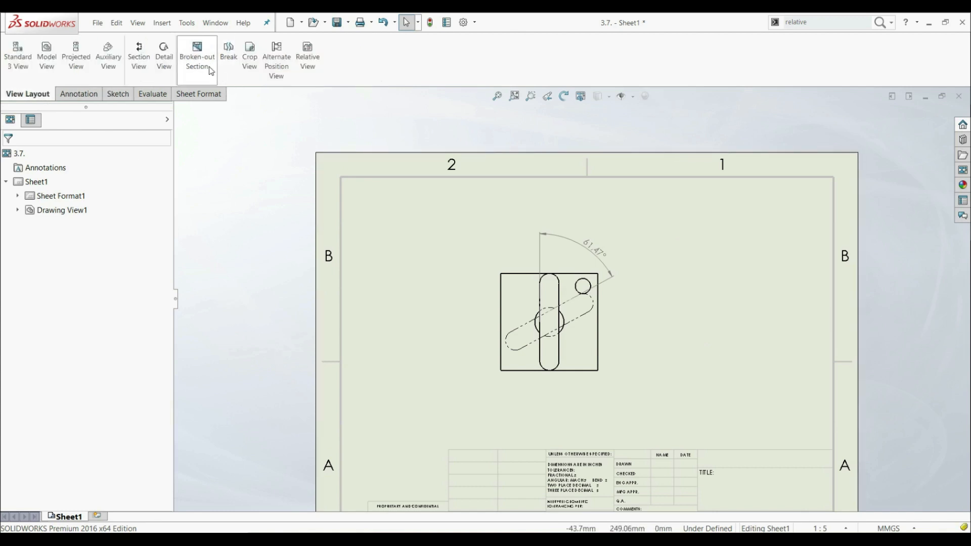
{"action": "left_click", "coordinate": [278, 65]}
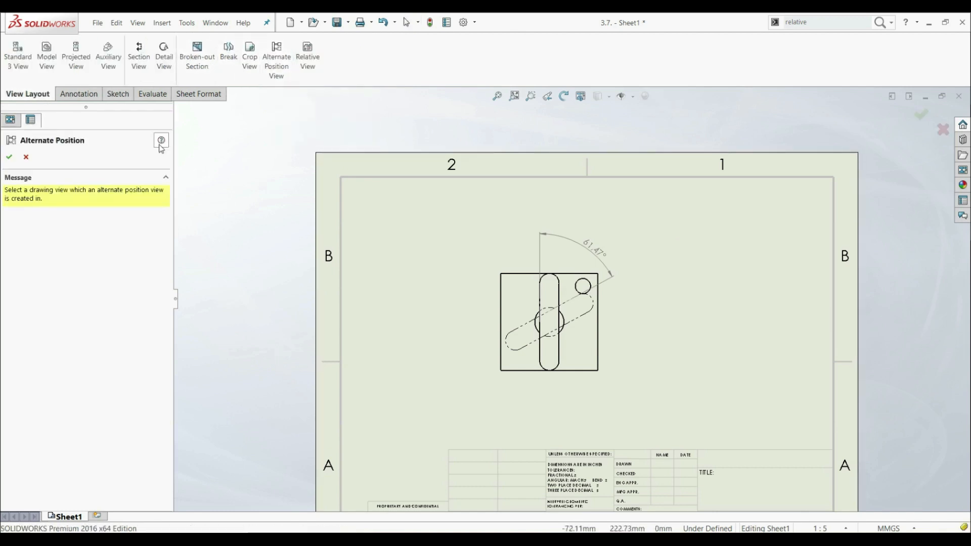
{"action": "left_click", "coordinate": [518, 288]}
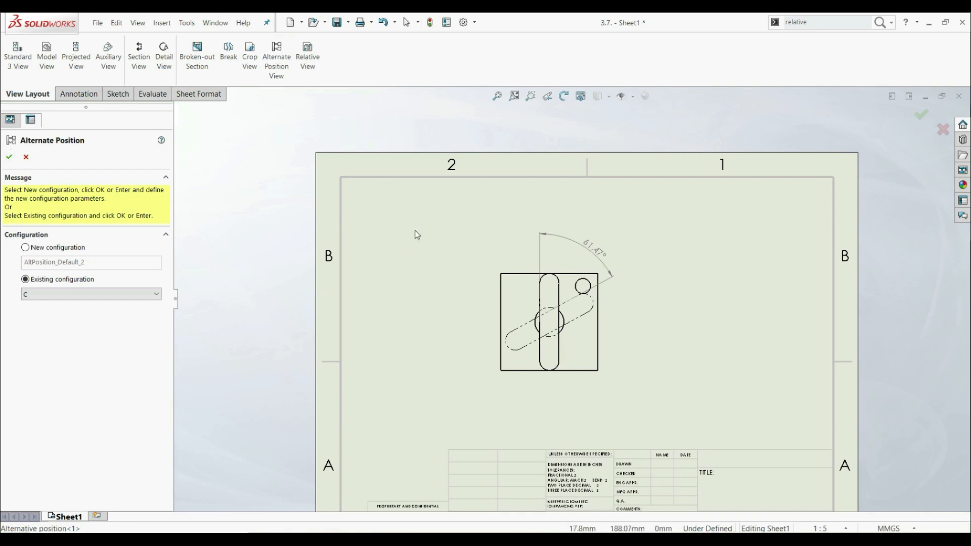
{"action": "left_click", "coordinate": [26, 248]}
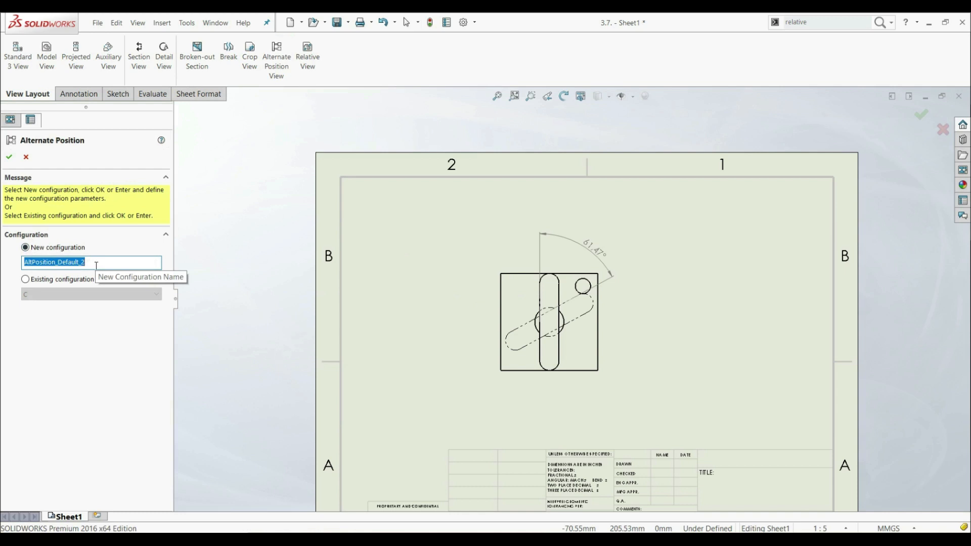
{"action": "type", "text": "D"}
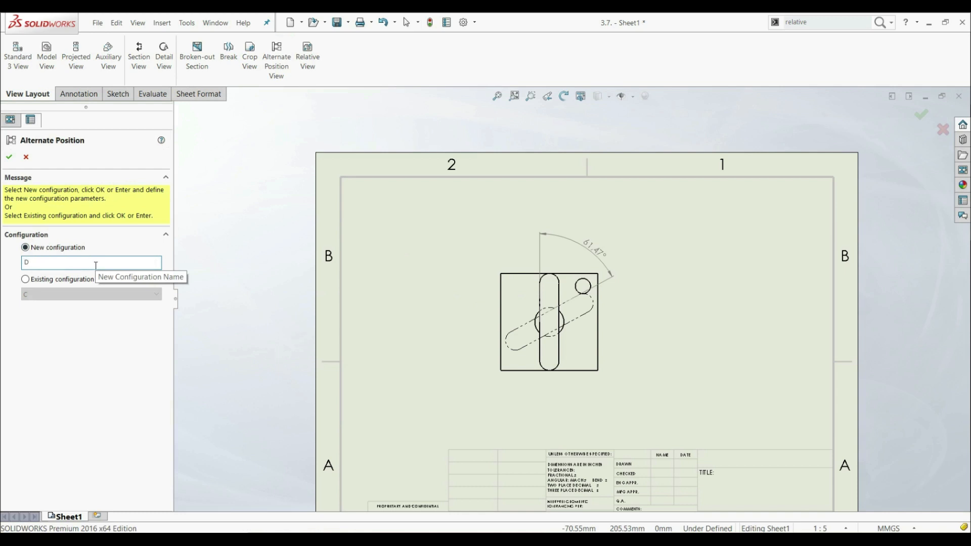
{"action": "left_click", "coordinate": [9, 157]}
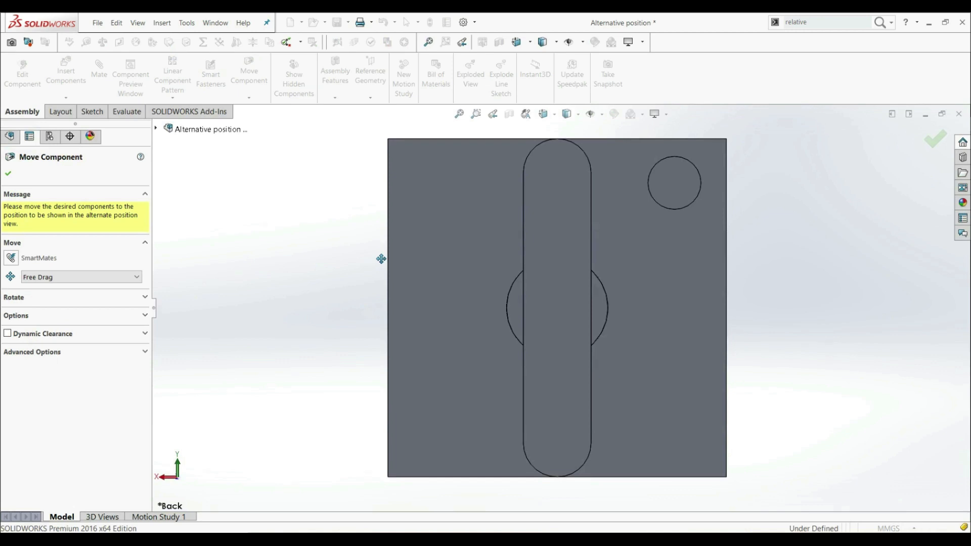
Enable Collision Detection for all components, rotate the arm against the left side of the round pin, and accept the alternate position.
{"action": "left_click_drag", "start_coordinate": [560, 213], "coordinate": [467, 309]}
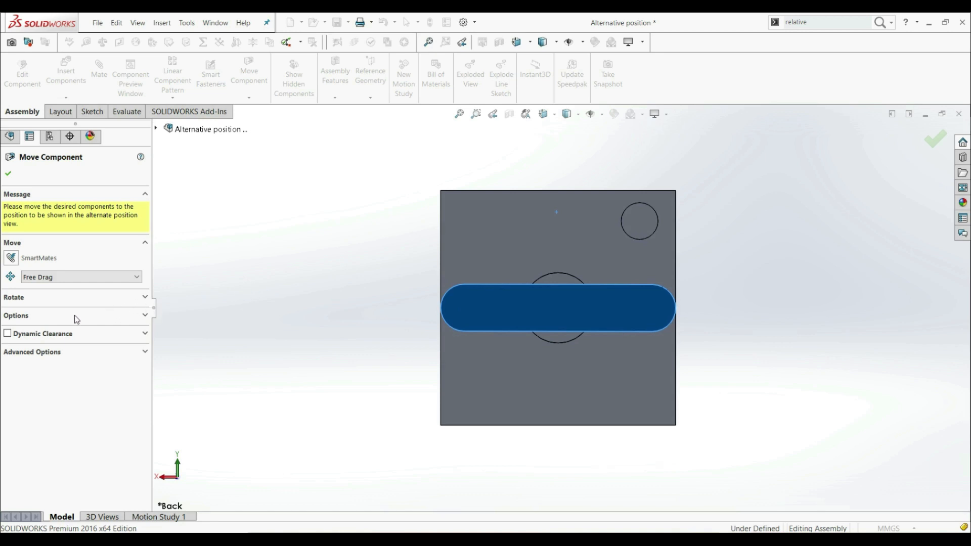
{"action": "left_click", "coordinate": [19, 316]}
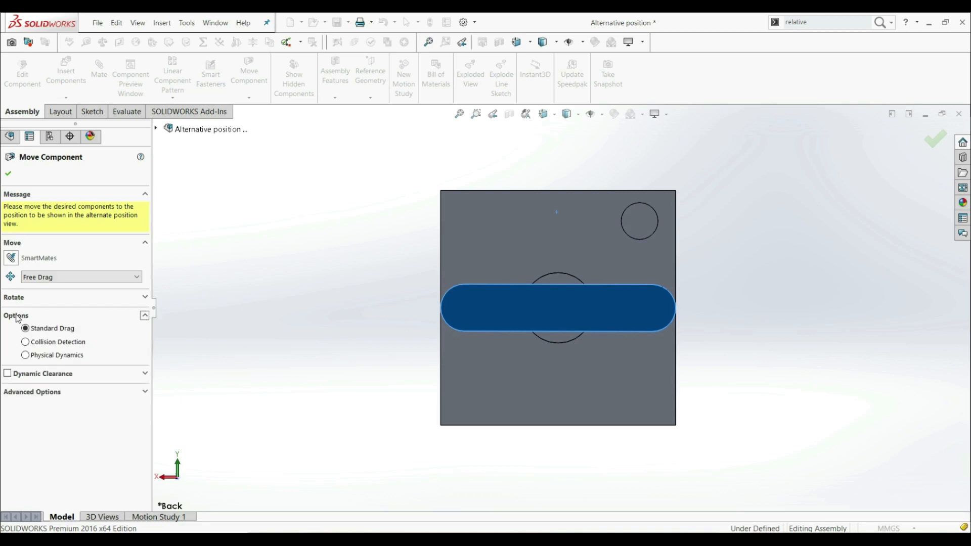
{"action": "left_click", "coordinate": [43, 342]}
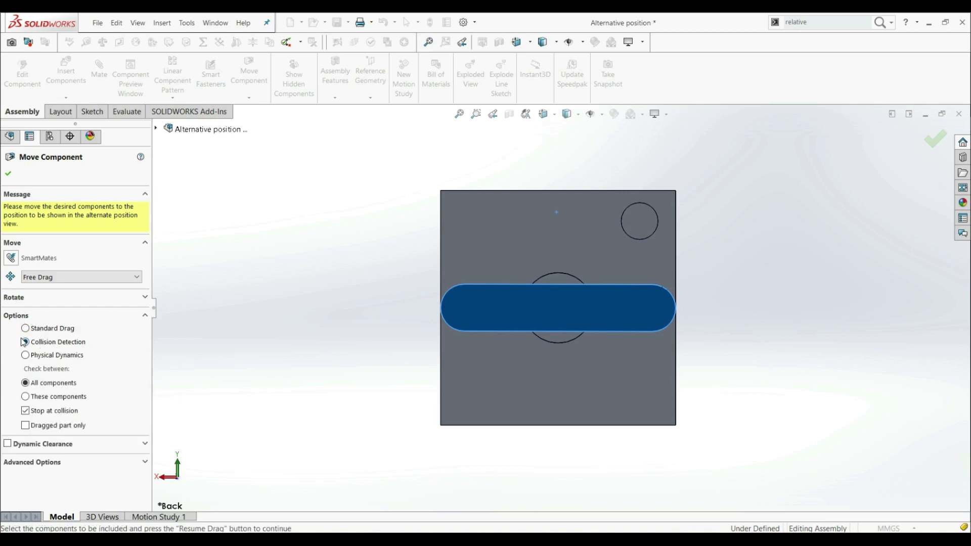
{"action": "left_click_drag", "start_coordinate": [450, 310], "coordinate": [639, 222]}
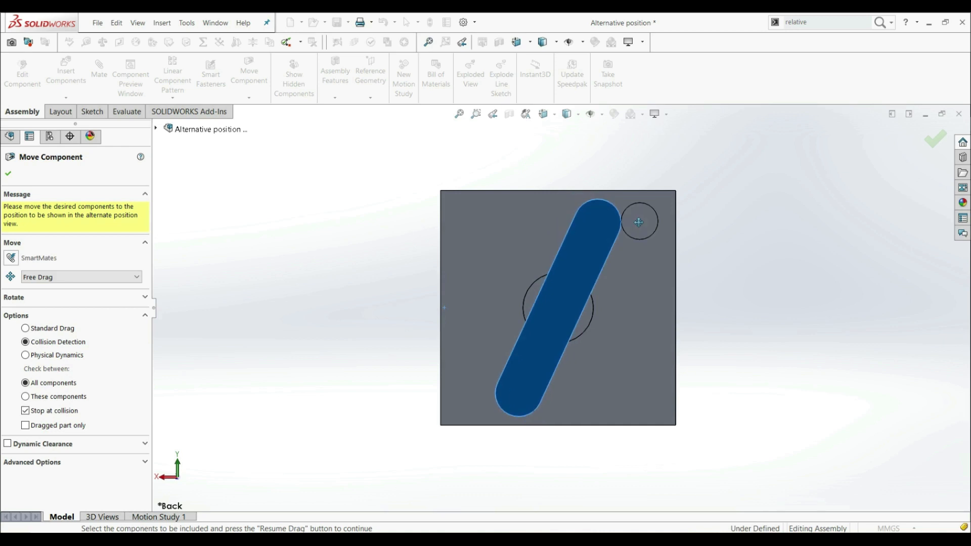
{"action": "left_click", "coordinate": [10, 175]}
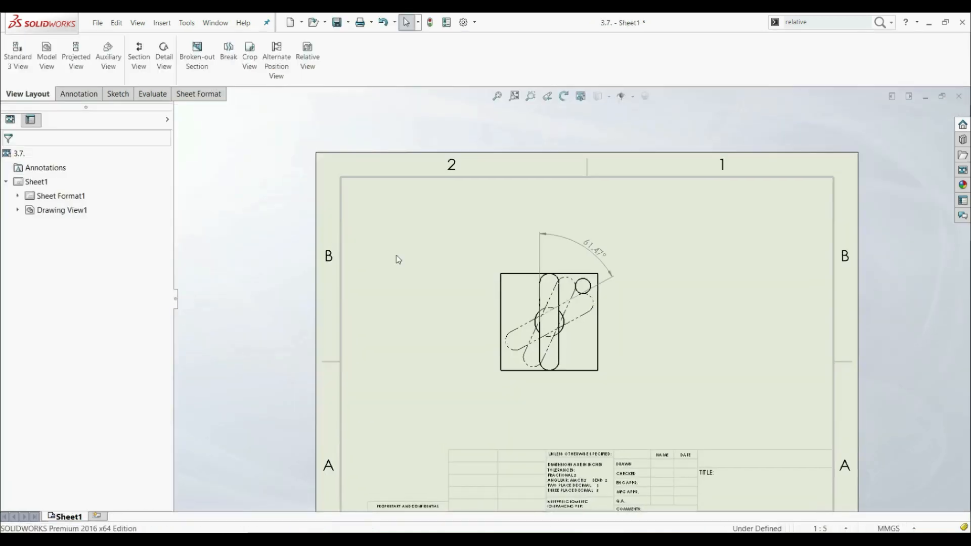
{"action": "scroll", "coordinate": [572, 295], "scroll_direction": "down", "scroll_amount": 5}
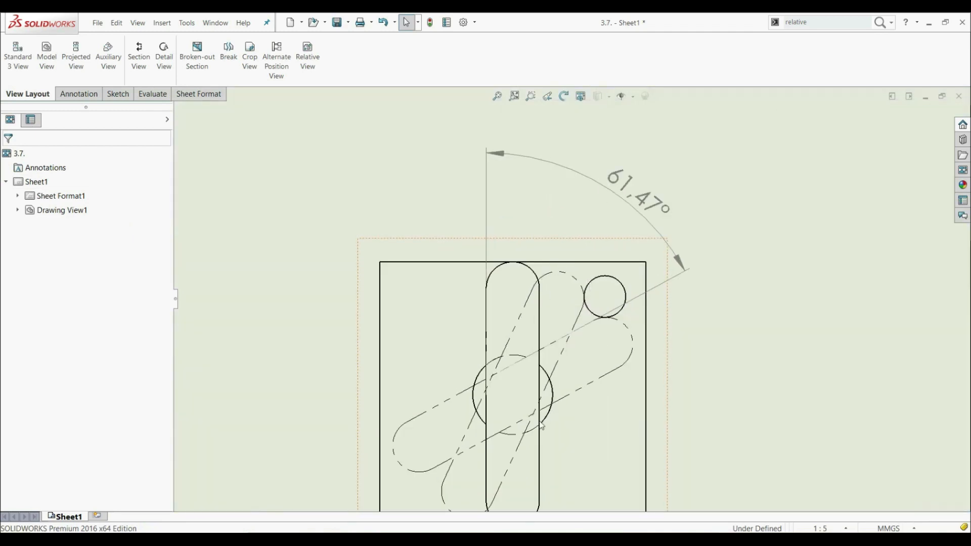
{"action": "key", "text": "f"}
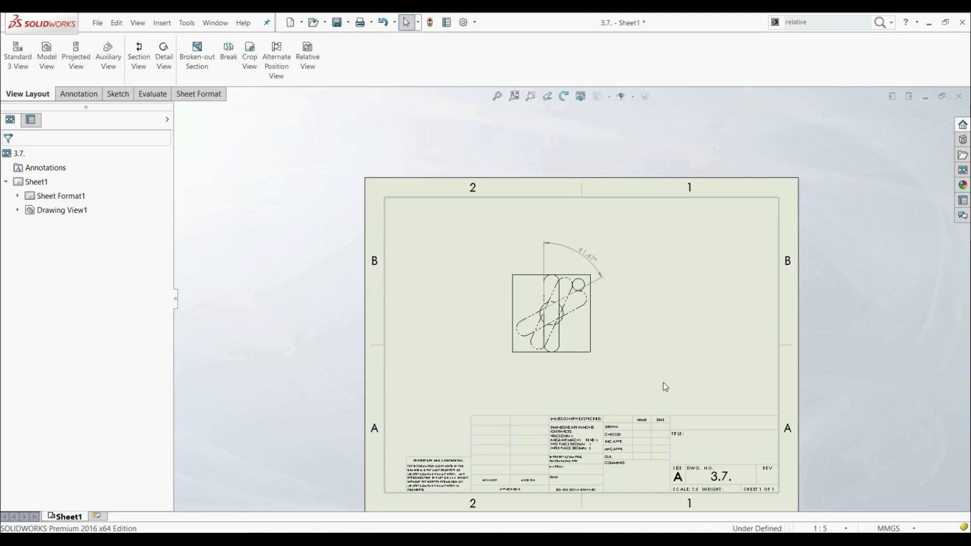